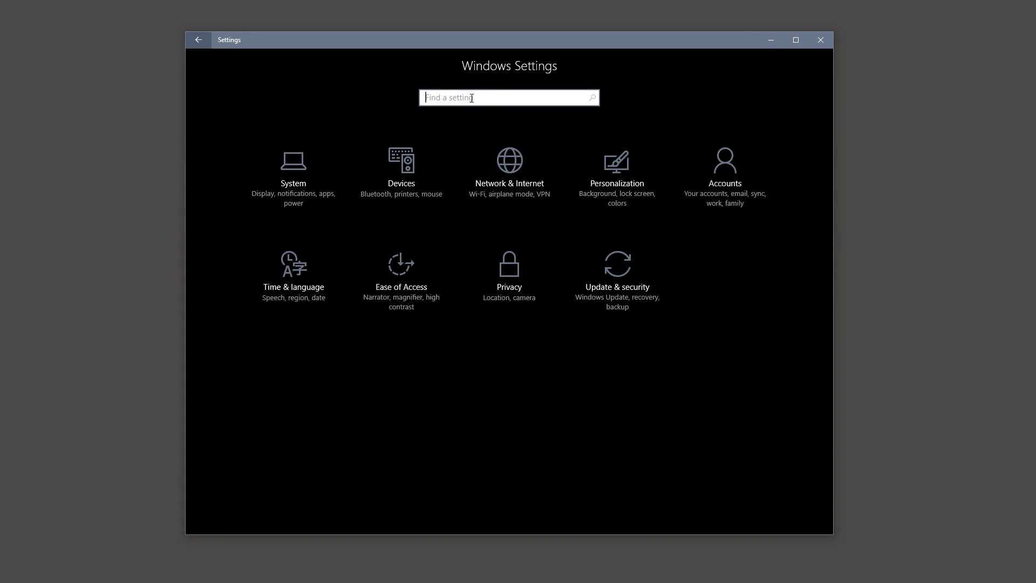
Step: Search the Windows settings for "flick", open the option for turning flicks on and off, and disable flicks for common actions
type("flick")
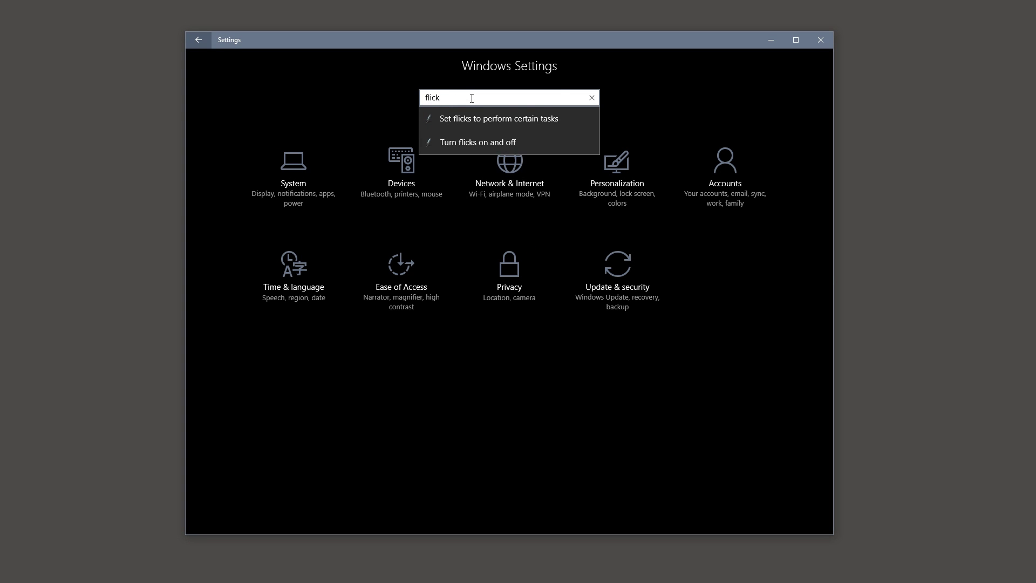
left_click(461, 143)
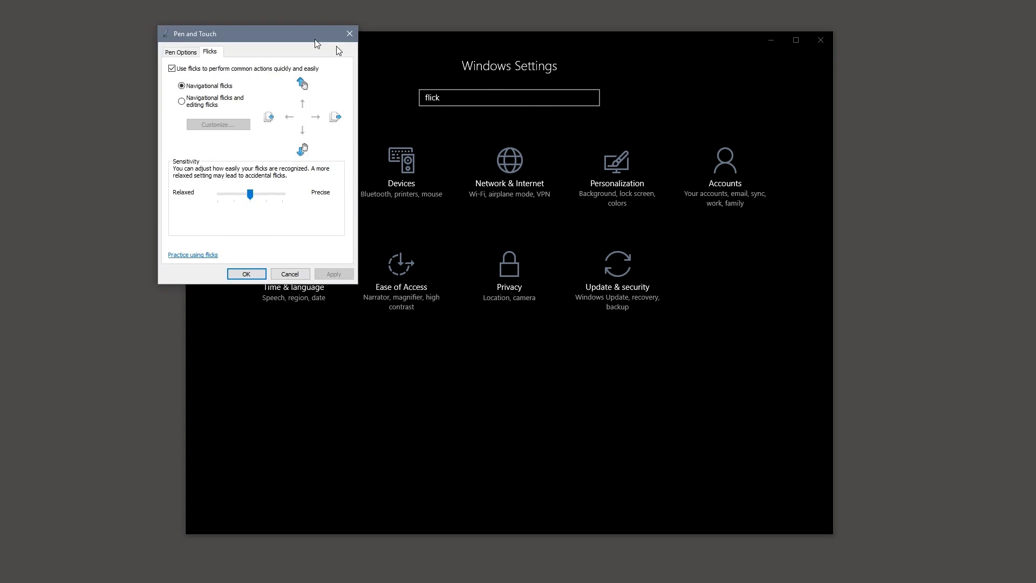
left_click_drag(315, 40, 549, 122)
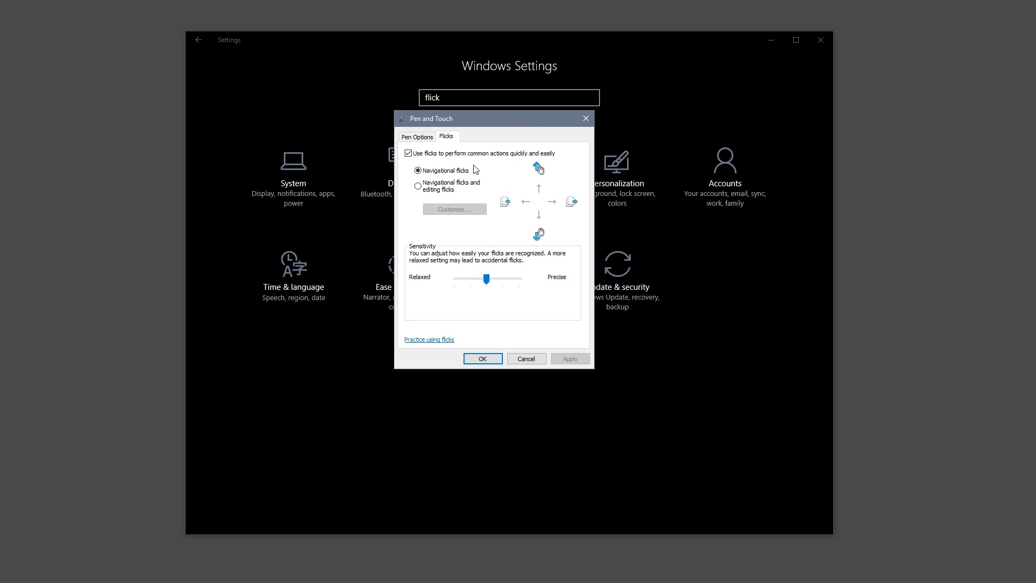
left_click(411, 155)
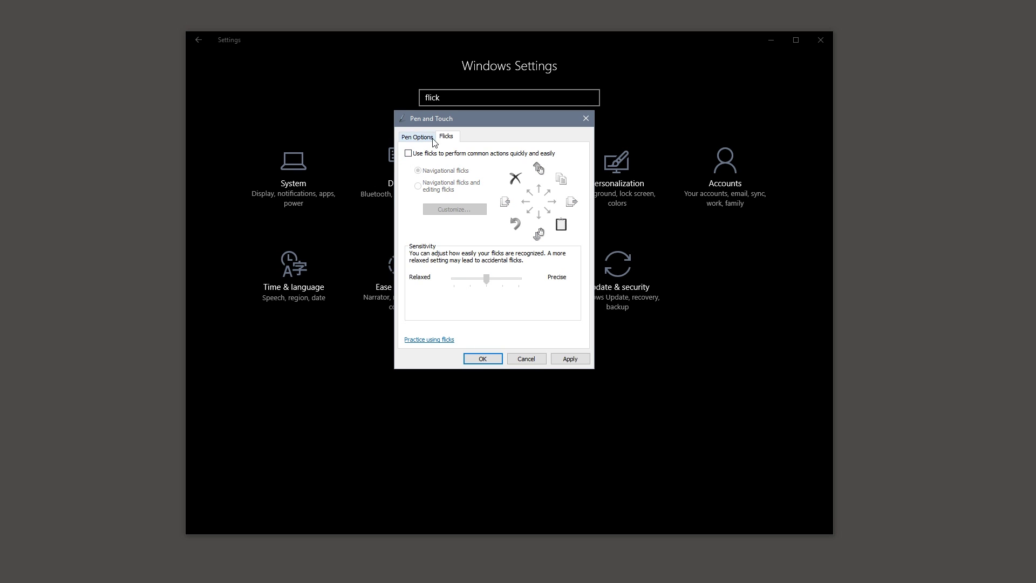
Step: Disable press and hold for right-clicking in the pen action settings and accept the Pen and Touch changes
left_click(417, 137)
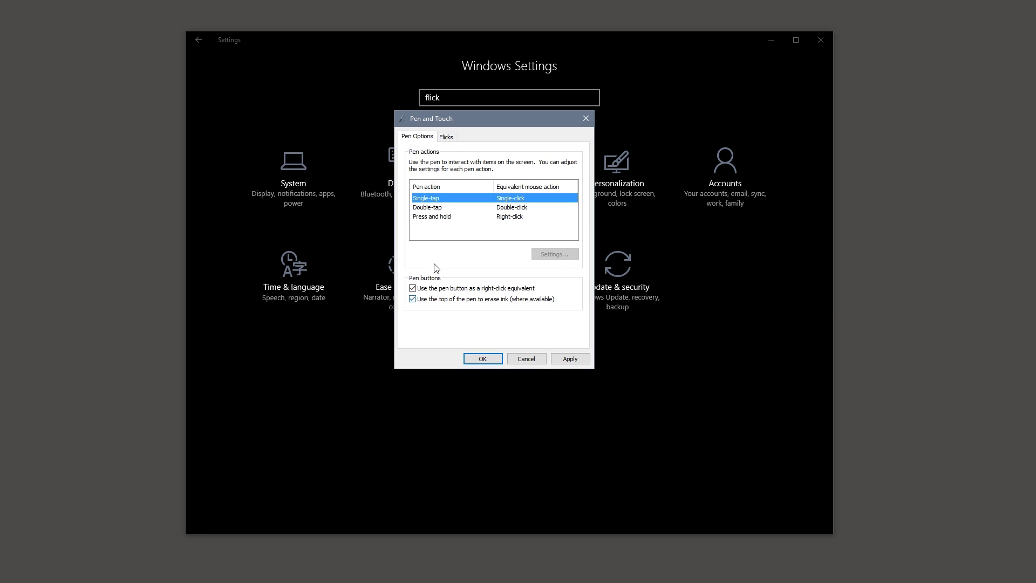
left_click(427, 218)
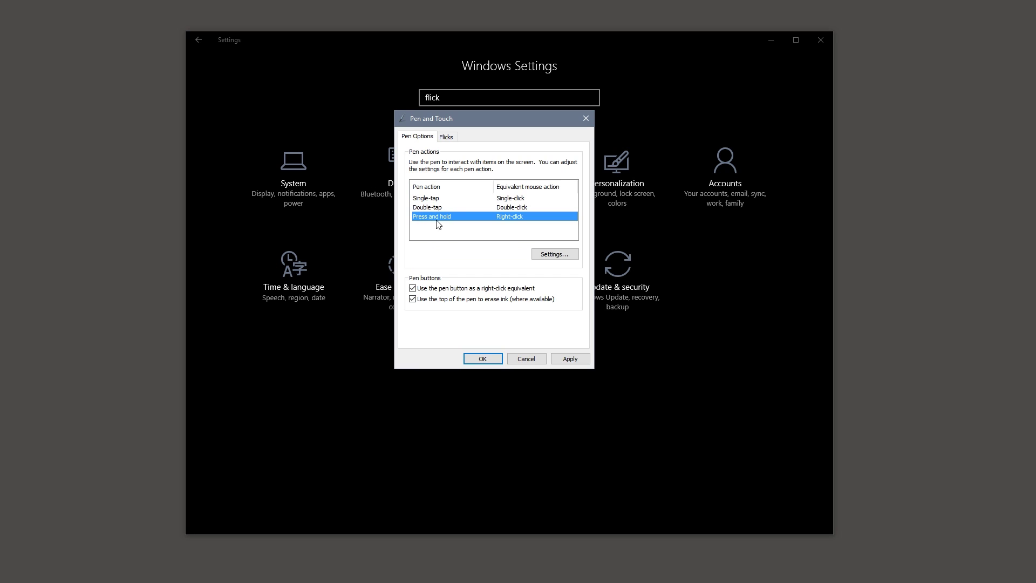
double_click(505, 216)
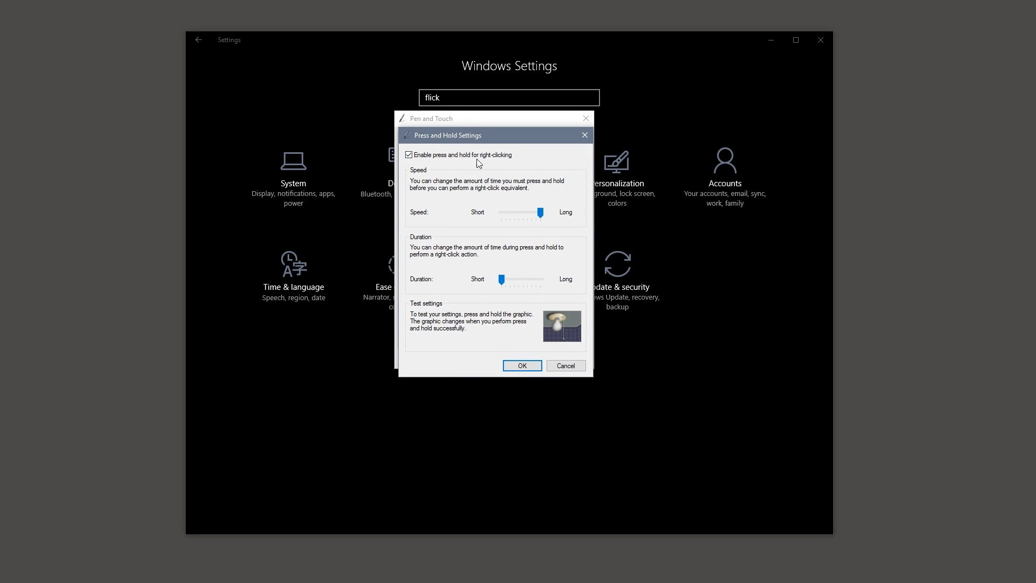
left_click(409, 155)
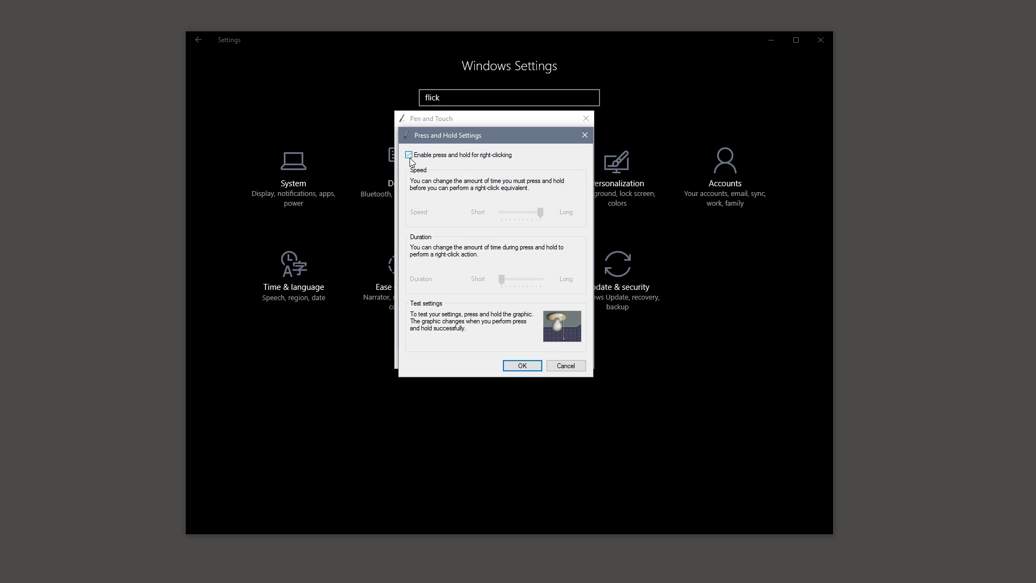
left_click(522, 366)
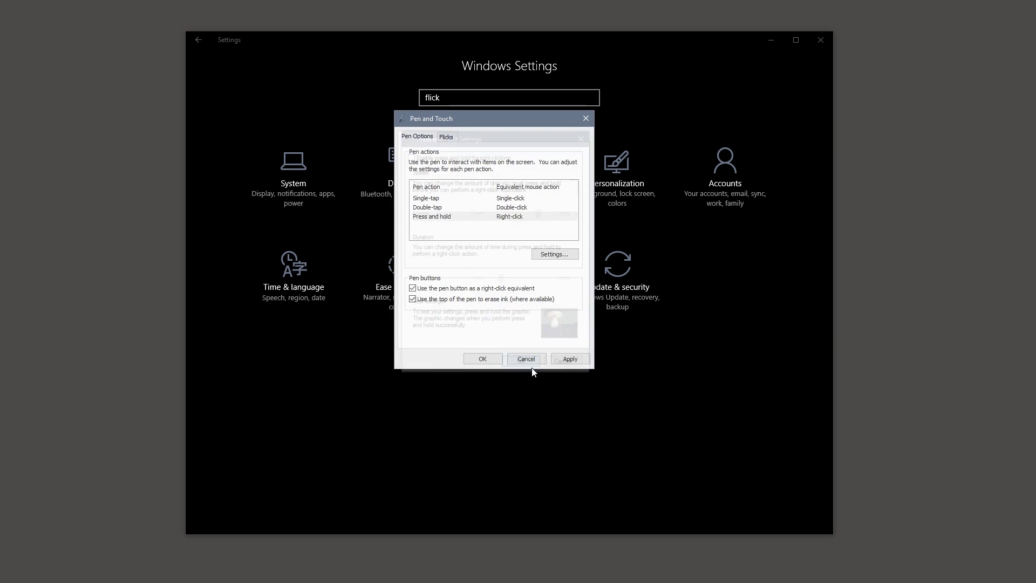
left_click(483, 359)
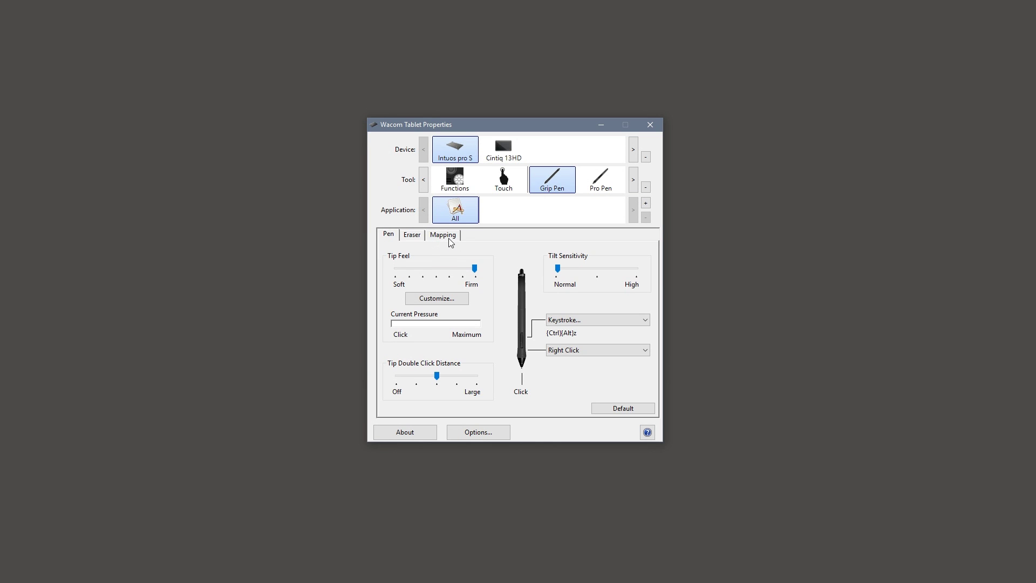
Step: Turn off Use Windows Ink in the mapping options of the Intuos pro S Grip Pen
left_click(449, 239)
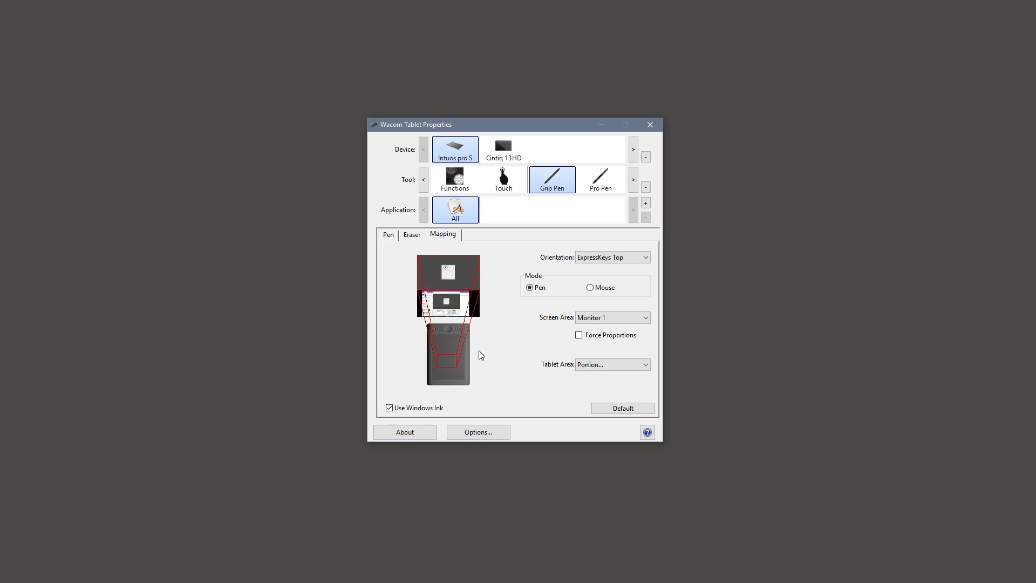
left_click(418, 409)
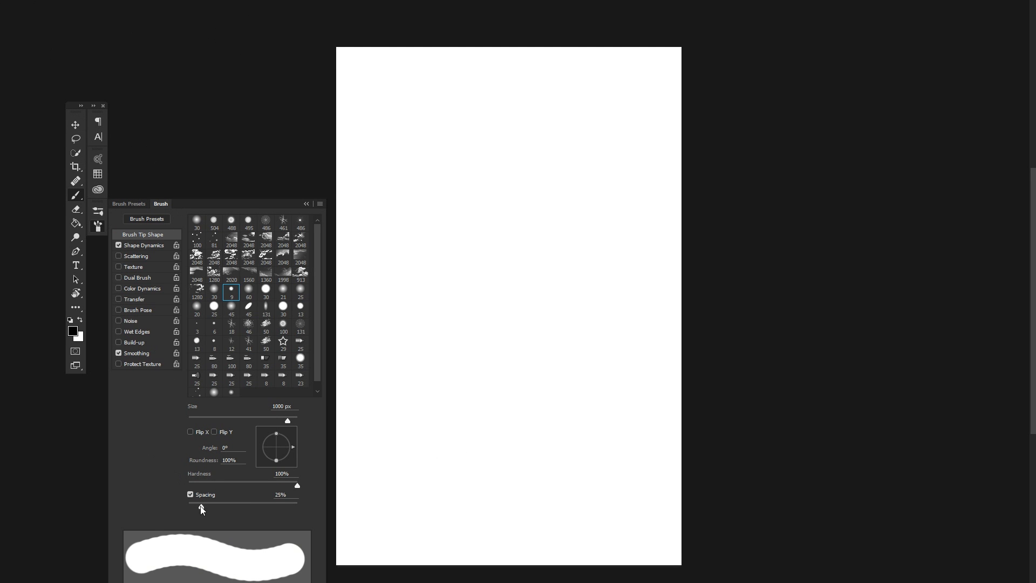
Step: Reduce the brush tip's spacing to about 12% and paint a test stroke near the top of the canvas
left_click_drag(201, 506, 194, 508)
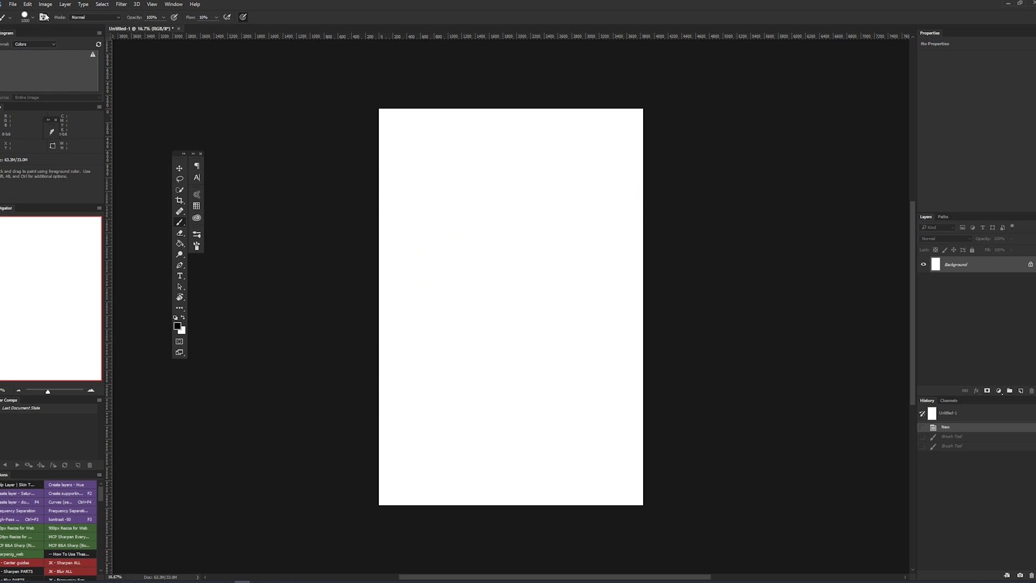
left_click(44, 17)
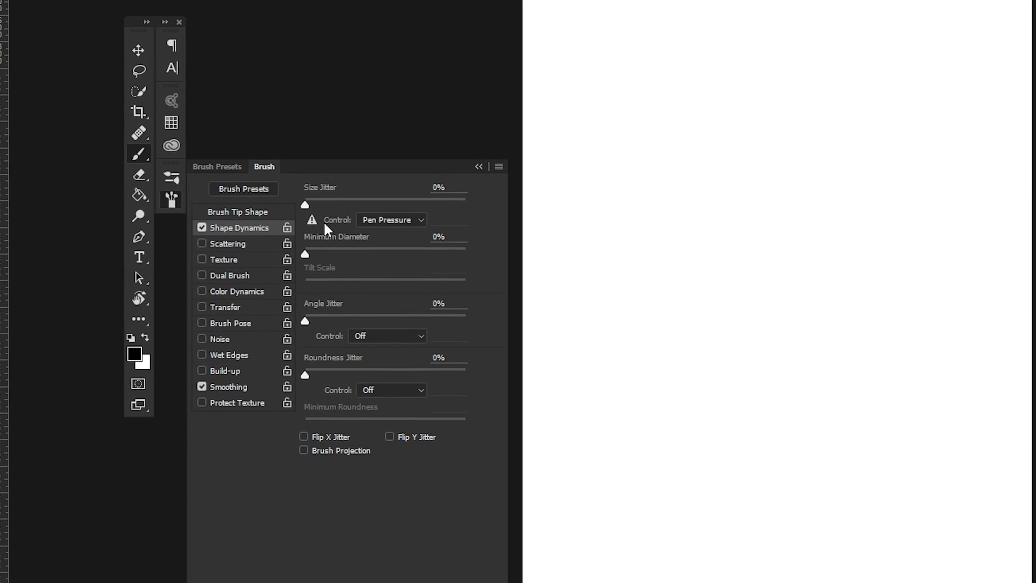
left_click(708, 78)
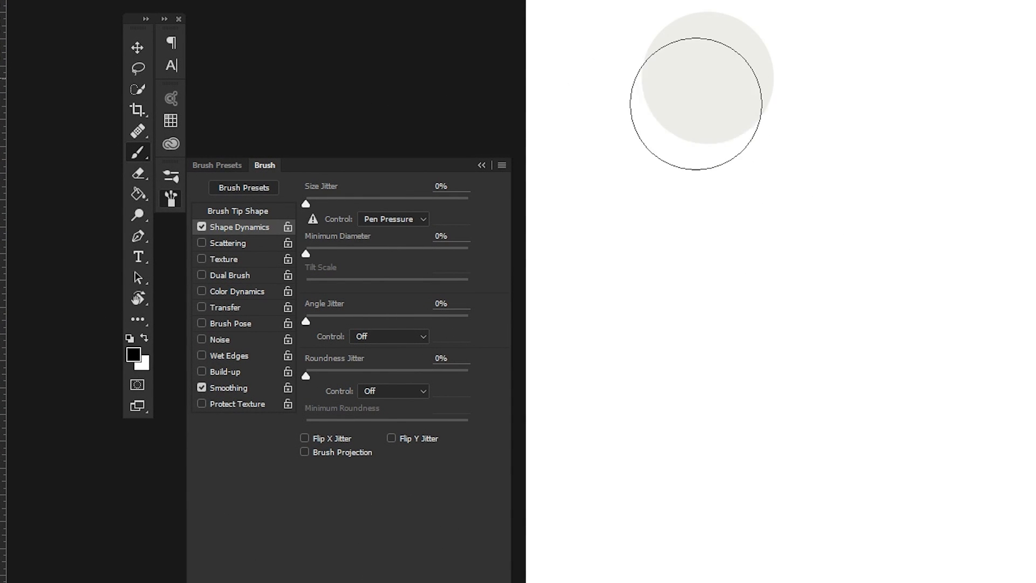
mouse_move(697, 103)
left_mouse_down()
mouse_move(682, 205)
mouse_move(658, 239)
left_mouse_up()
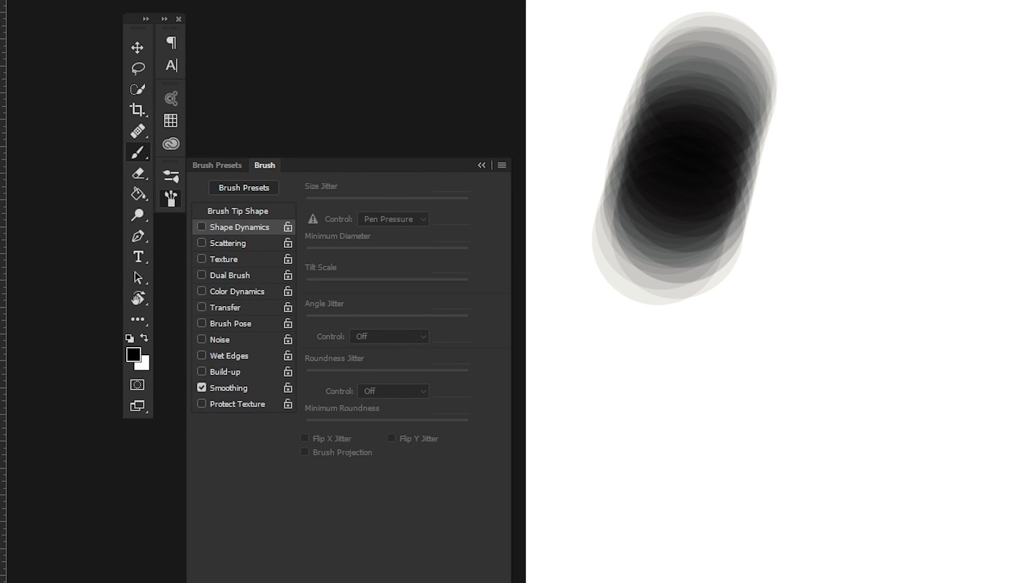
Step: Enable Shape Dynamics, switch size jitter control to Off and back to Pen Pressure, and paint a second test stroke beside the first
left_click(201, 226)
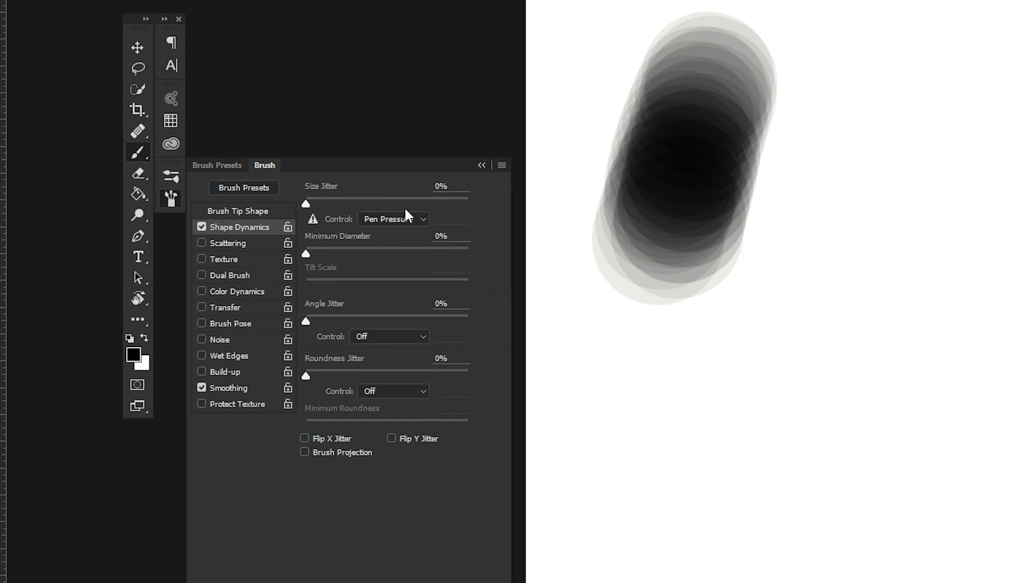
left_click(408, 226)
left_click(409, 238)
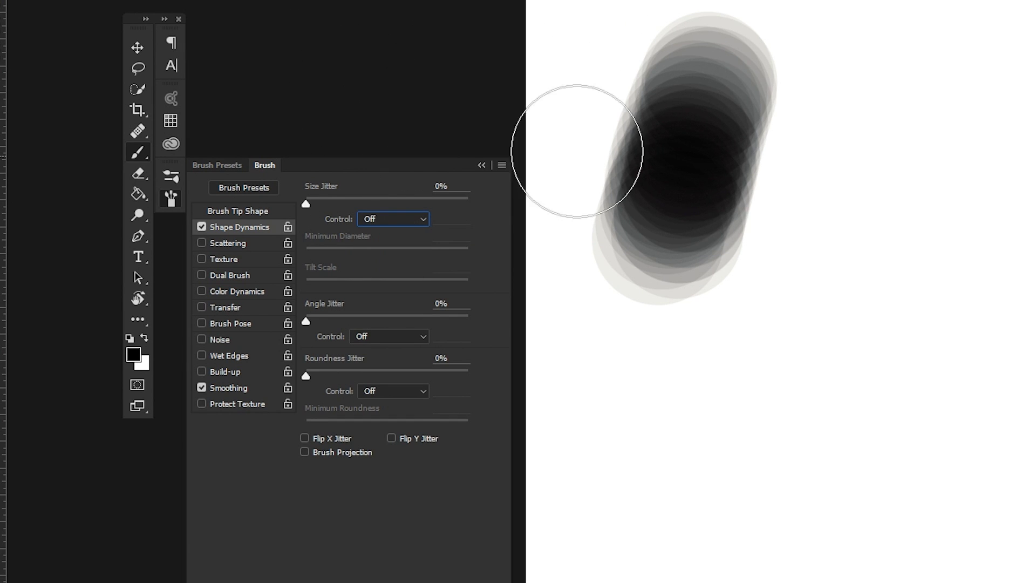
left_click(401, 219)
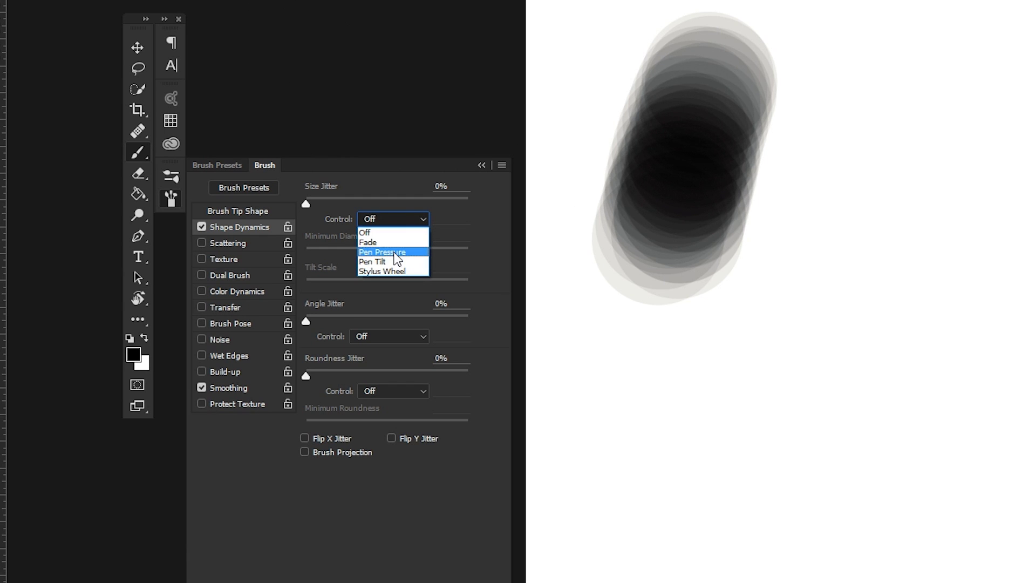
left_click(393, 252)
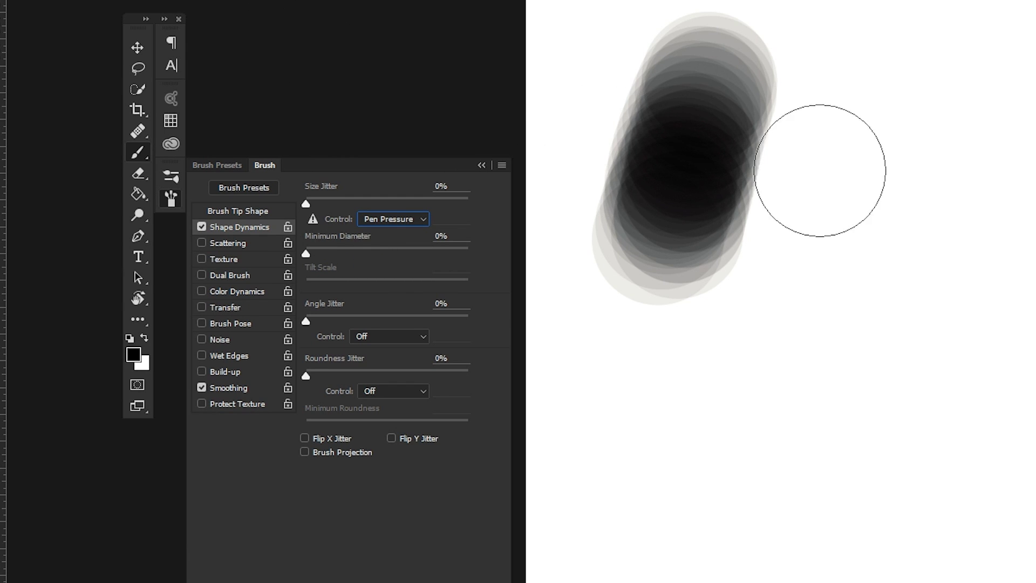
mouse_move(847, 121)
left_mouse_down()
mouse_move(832, 283)
mouse_move(826, 193)
mouse_move(804, 218)
left_mouse_up()
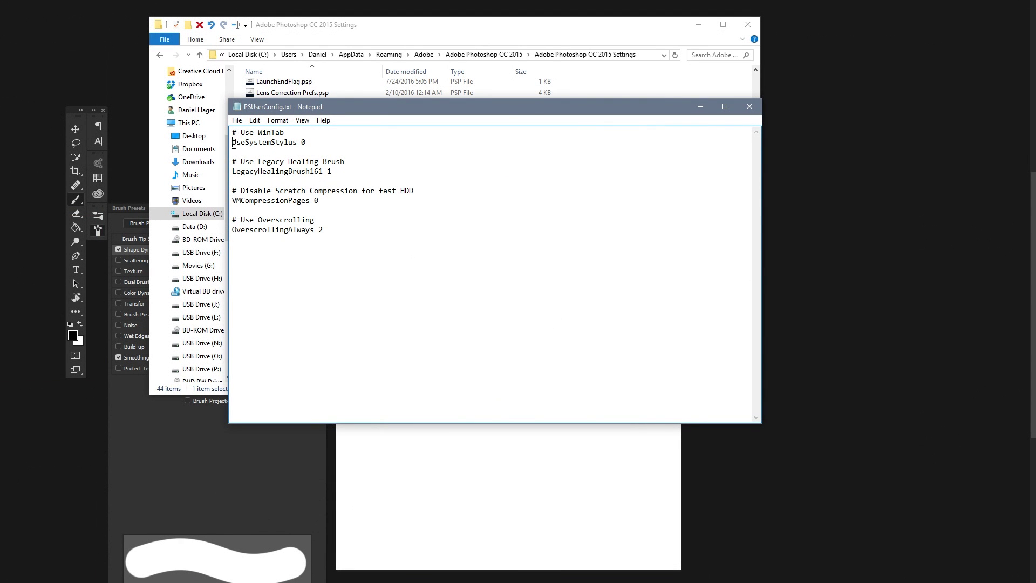
Step: Examine the UseSystemStylus 0 line under # Use WinTab in PSUserConfig.txt and close the file
left_click_drag(232, 143, 318, 140)
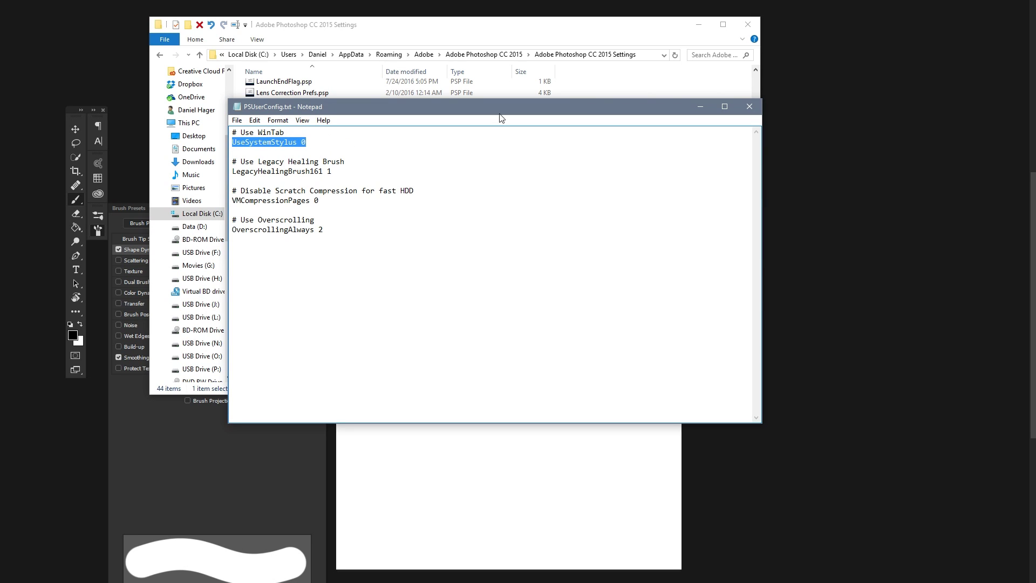
left_click(747, 107)
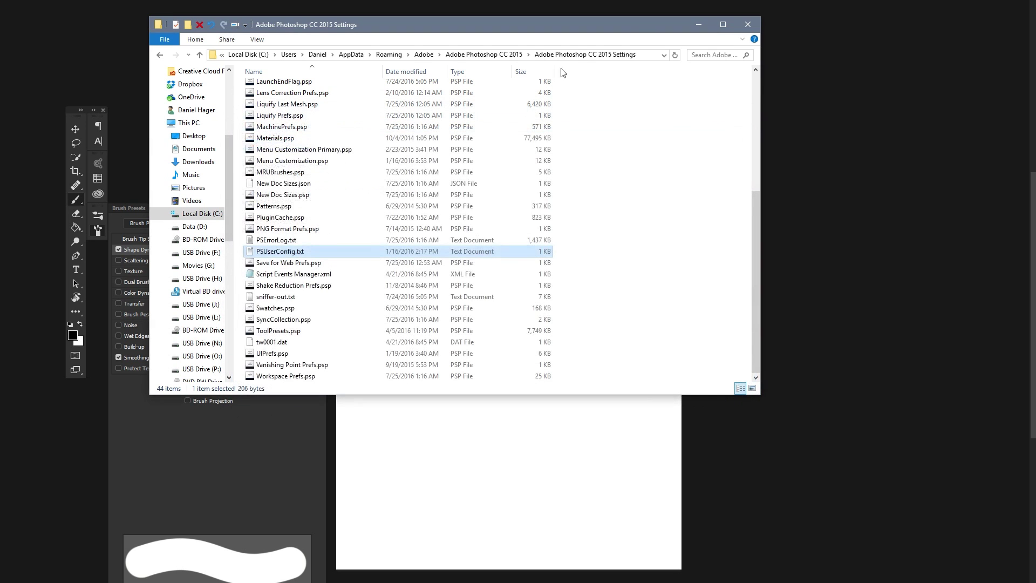
Step: Paste PSUserConfig.txt into the Adobe Photoshop CC 2015.5 Settings folder and minimize the file window
left_click(426, 56)
double_click(327, 201)
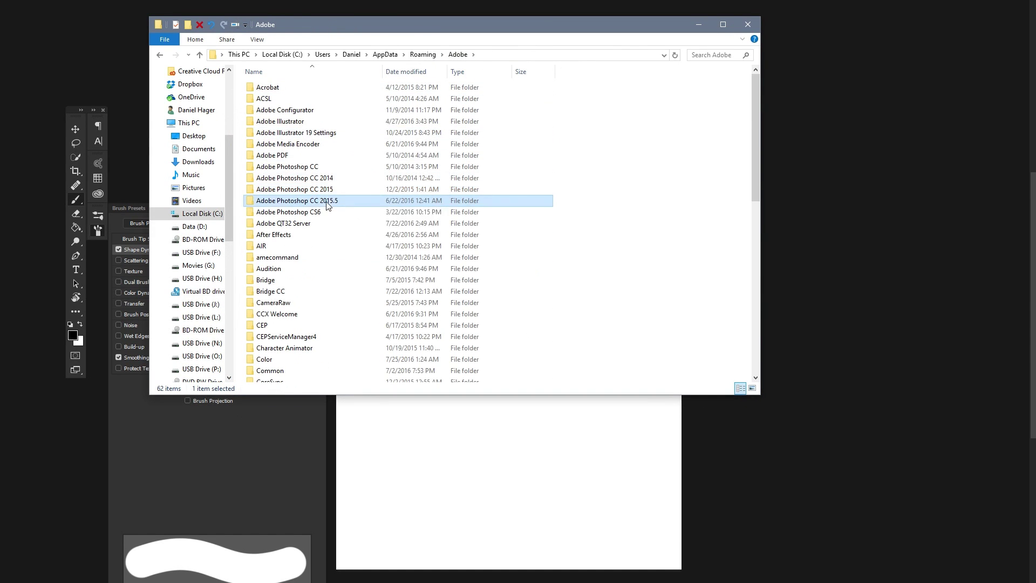
double_click(326, 104)
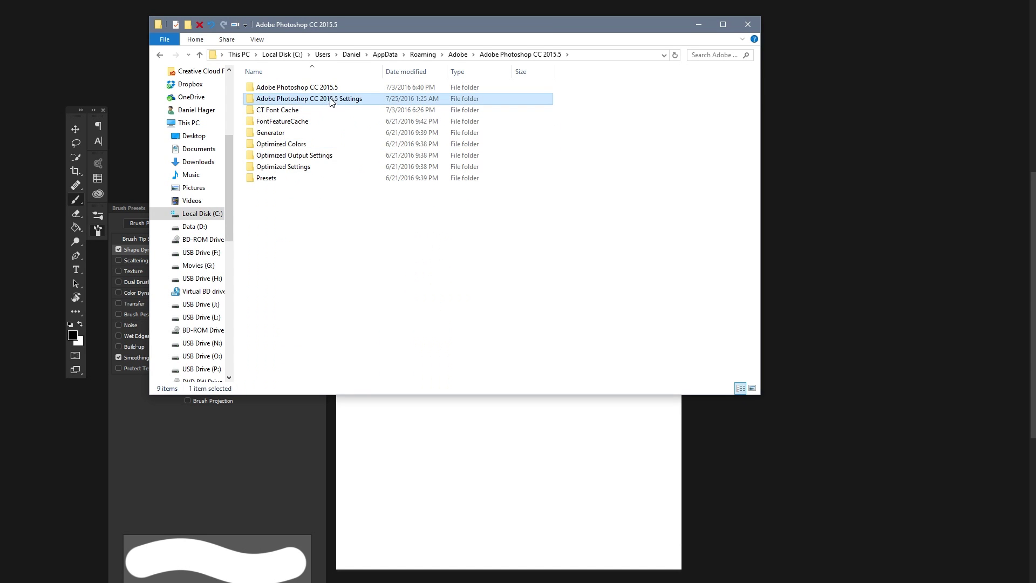
left_click(326, 192)
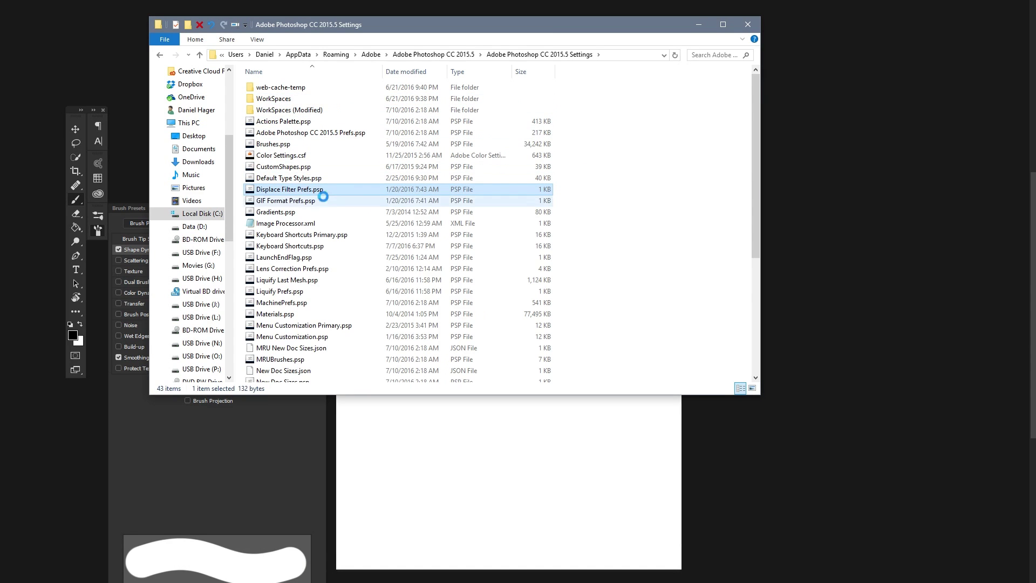
key("ctrl+v")
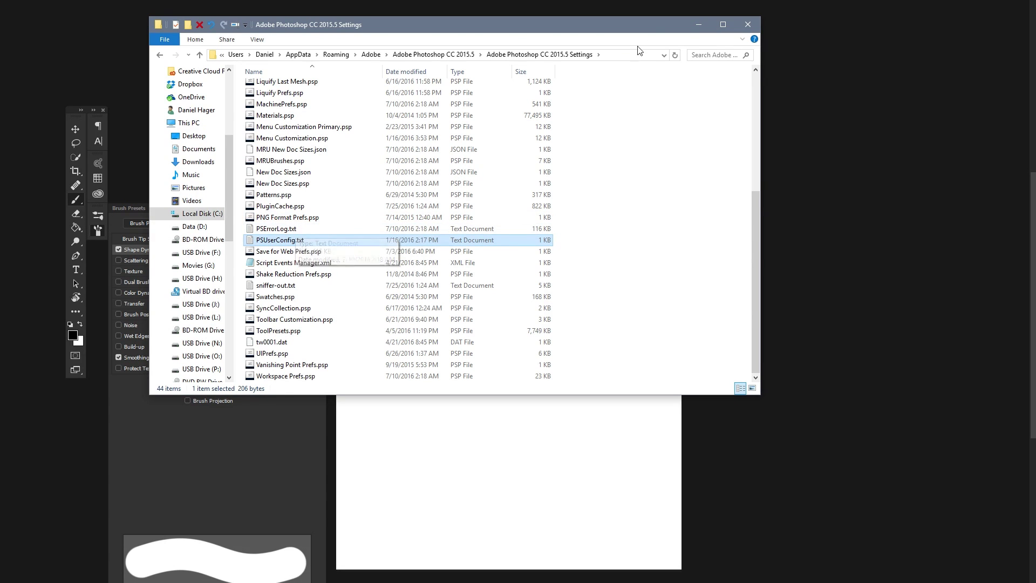
left_click(699, 24)
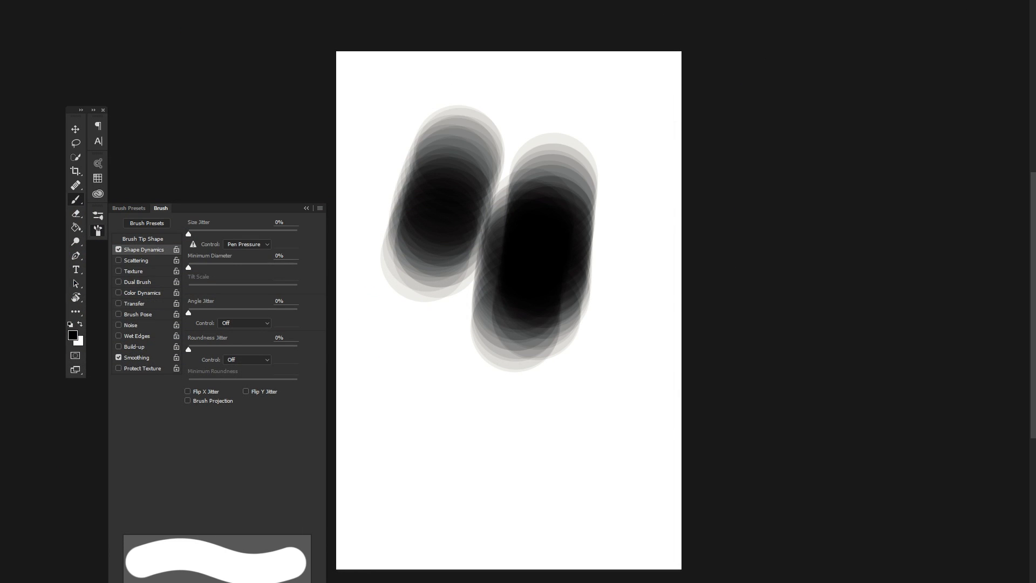
Step: Test pen pressure by painting thin and thick strokes across the blank canvas with Shape Dynamics size control on Pen Pressure
left_click(978, 9)
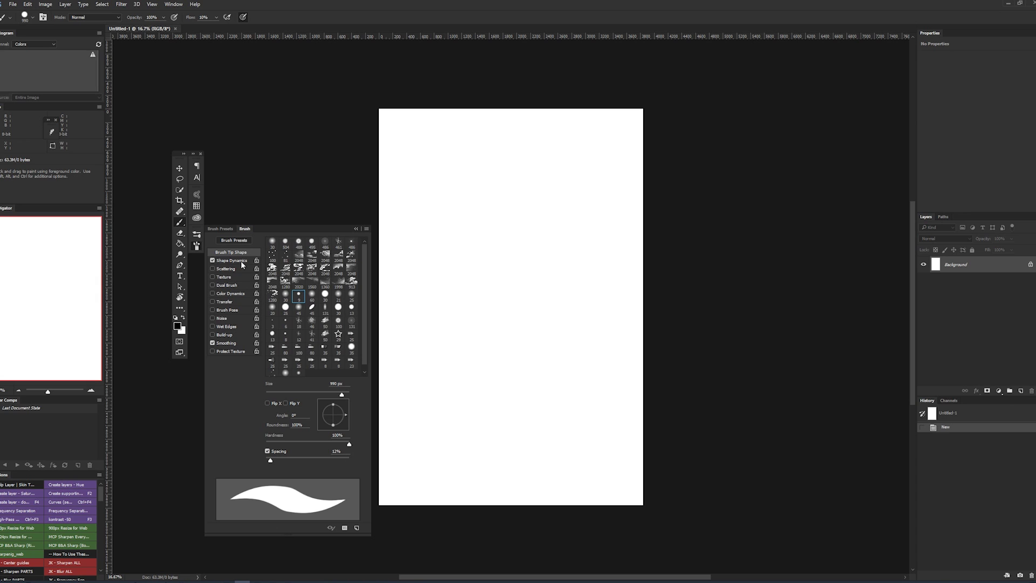
left_click(232, 261)
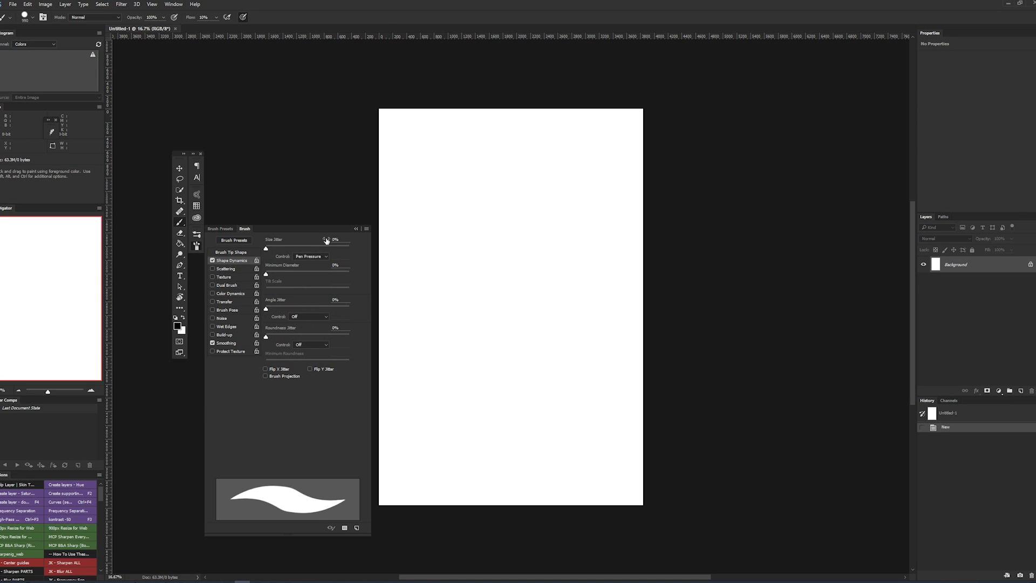
mouse_move(435, 161)
left_mouse_down()
mouse_move(431, 183)
mouse_move(477, 202)
mouse_move(481, 266)
mouse_move(534, 282)
mouse_move(522, 187)
mouse_move(563, 221)
mouse_move(551, 206)
mouse_move(556, 215)
mouse_move(437, 354)
mouse_move(442, 396)
mouse_move(429, 305)
mouse_move(398, 331)
mouse_move(412, 382)
mouse_move(393, 324)
mouse_move(416, 275)
mouse_move(527, 324)
mouse_move(572, 410)
left_mouse_up()
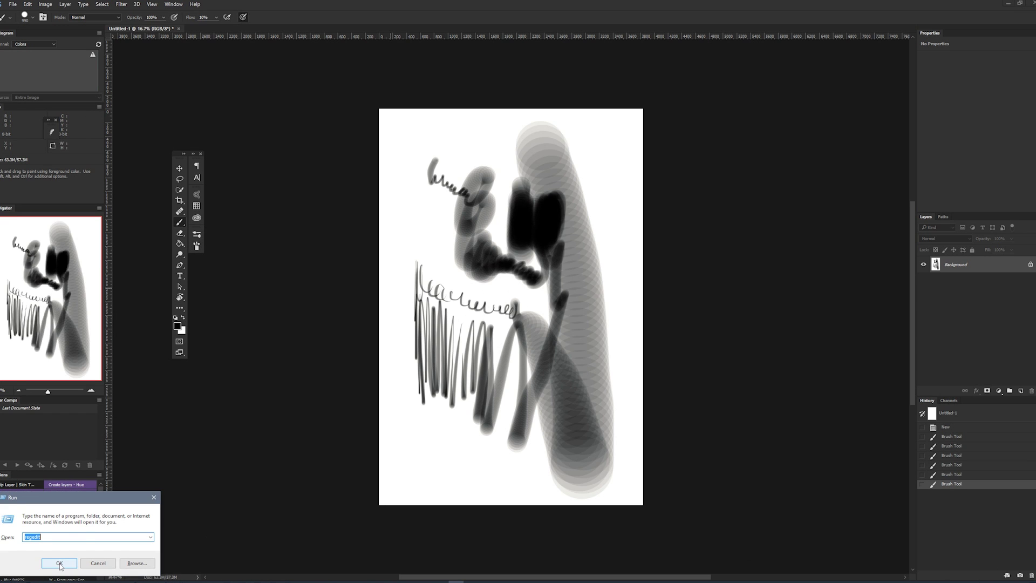
Step: Launch regedit with administrator permission and search the registry for the TouchPrediction key using "touch pre"
left_click(59, 563)
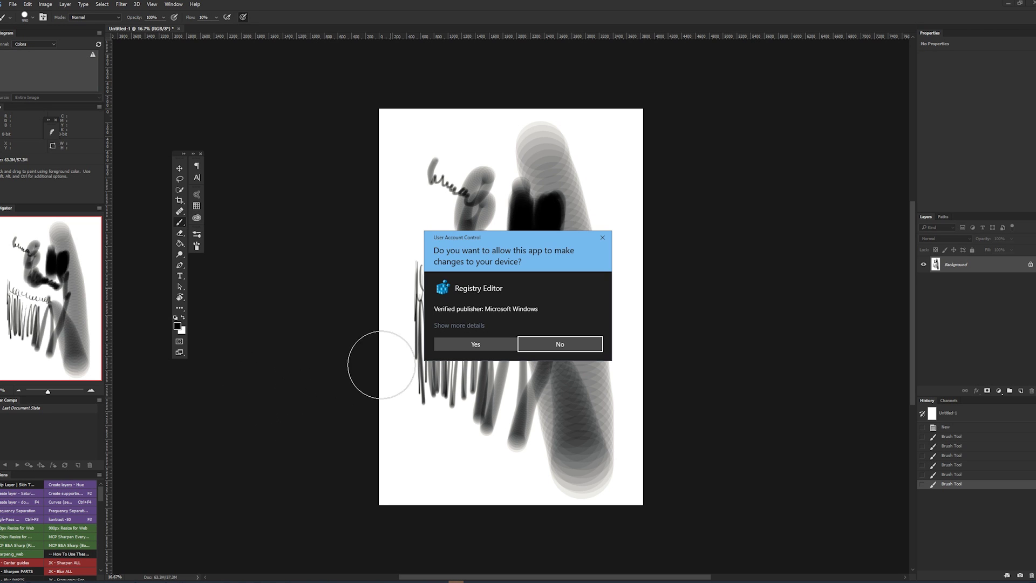
left_click(458, 341)
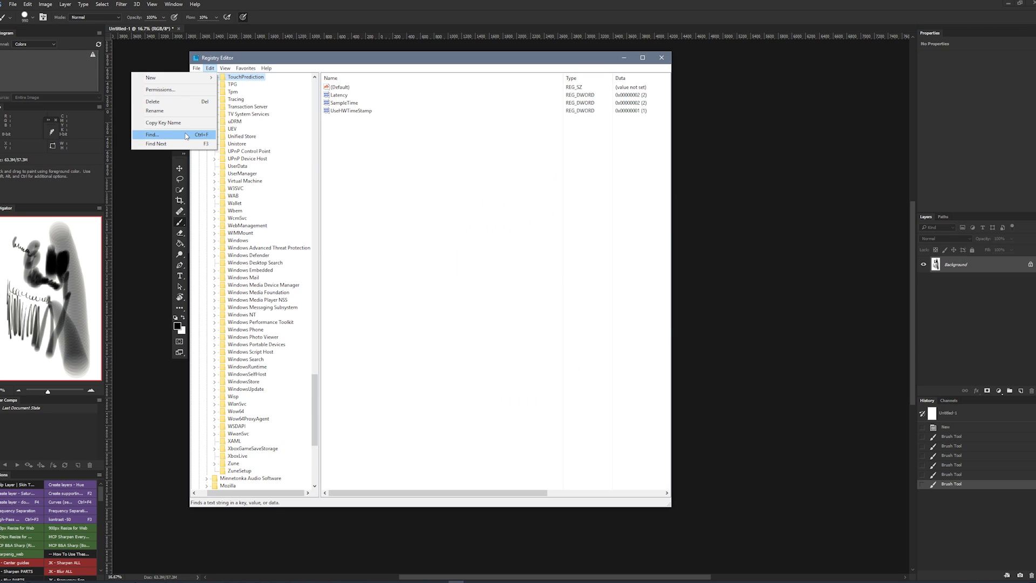
left_click(187, 136)
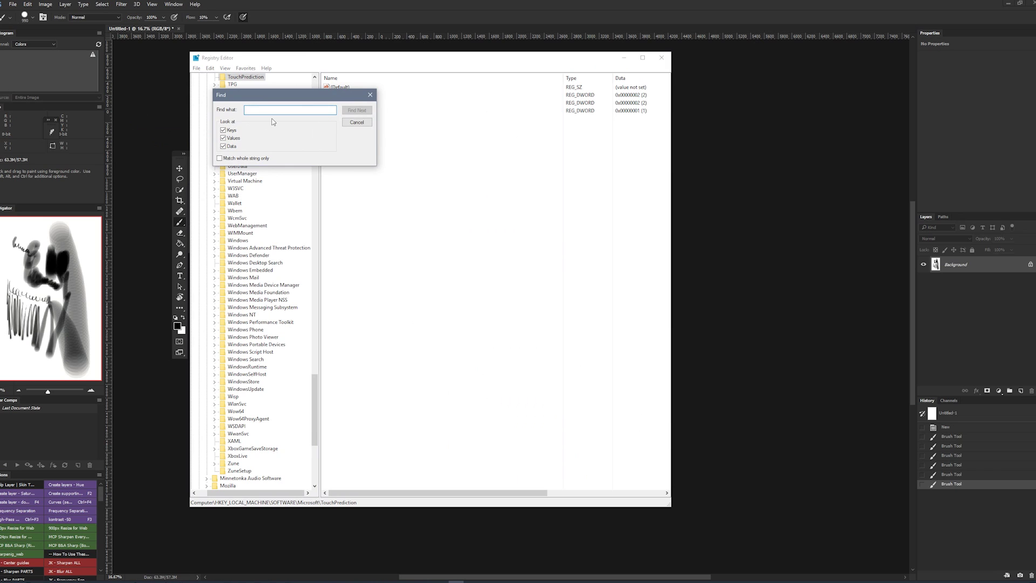
type("touch pre")
key("Return")
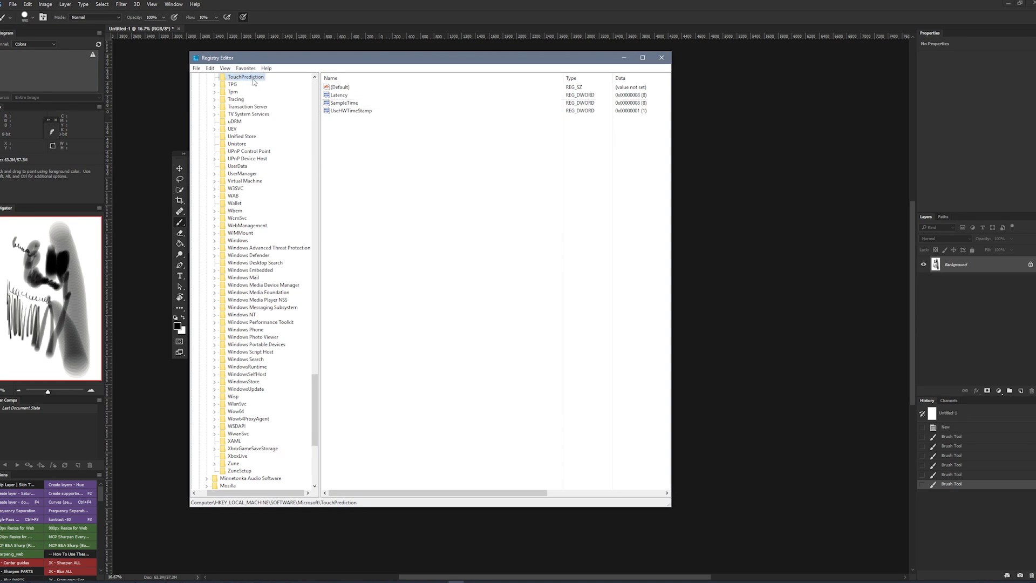
Step: Set both the Latency and SampleTime values of the TouchPrediction registry key to 2 in hexadecimal
left_click(356, 96)
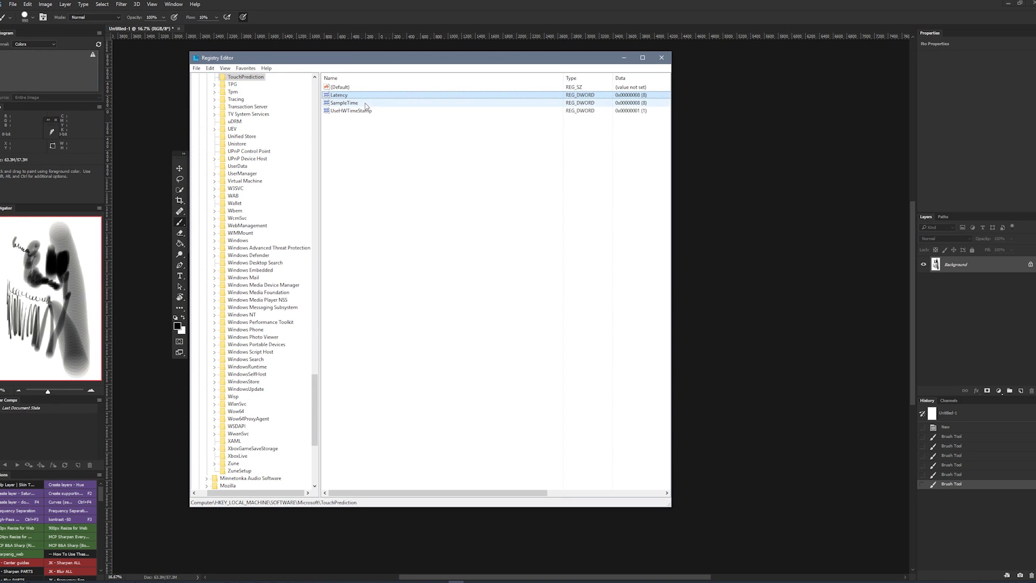
double_click(640, 96)
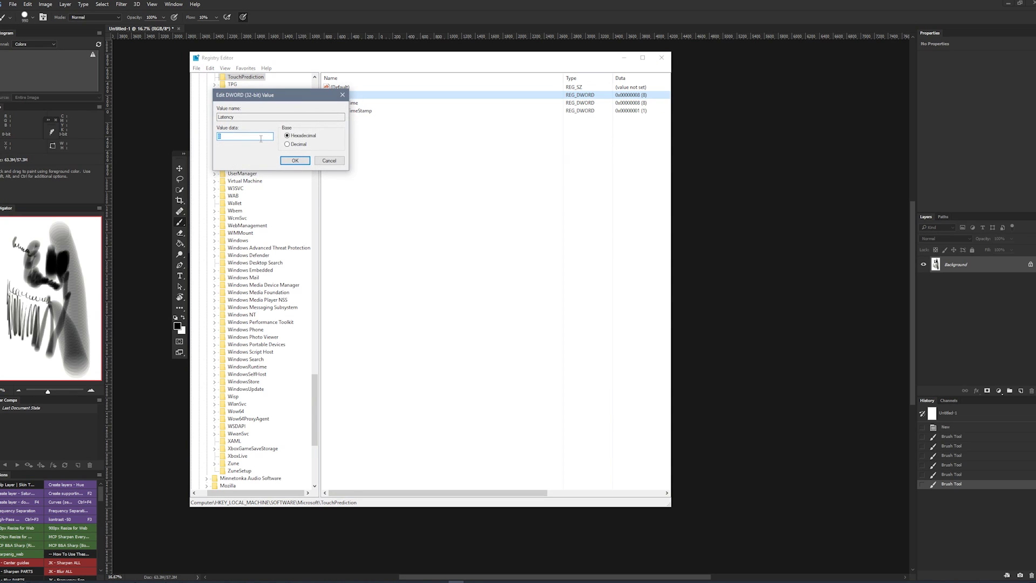
type("2")
left_click(295, 161)
double_click(497, 103)
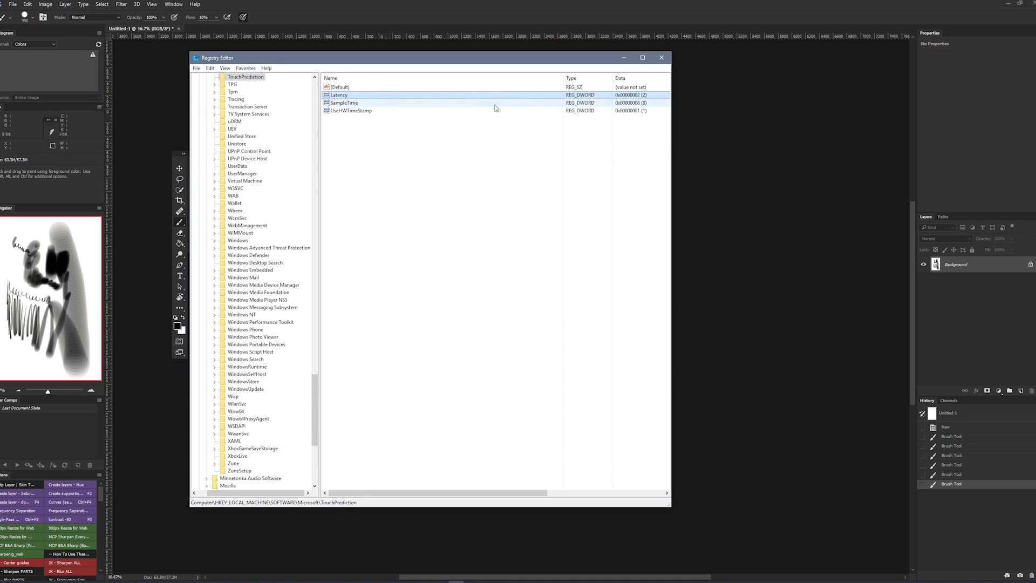
type("2")
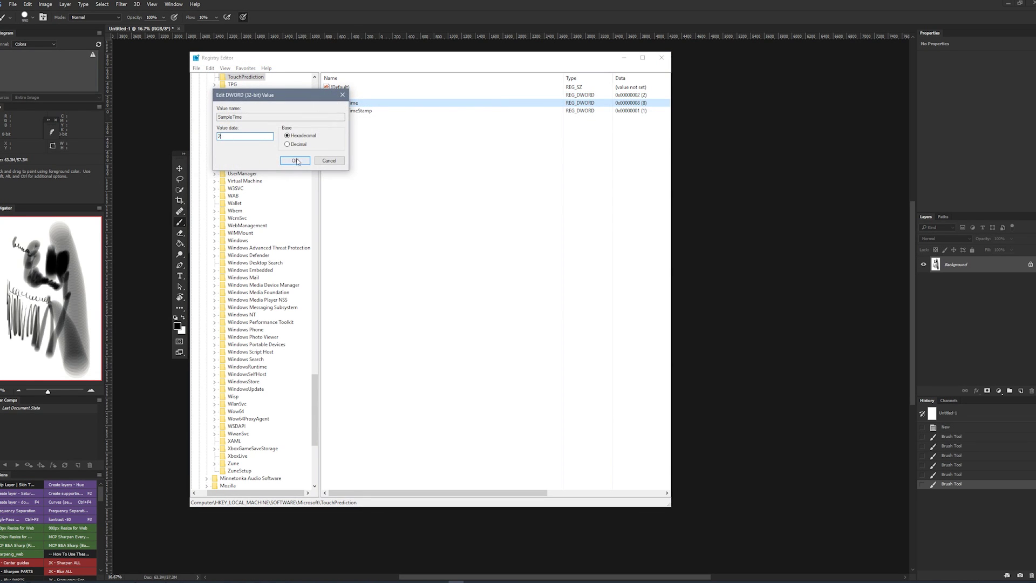
left_click(291, 161)
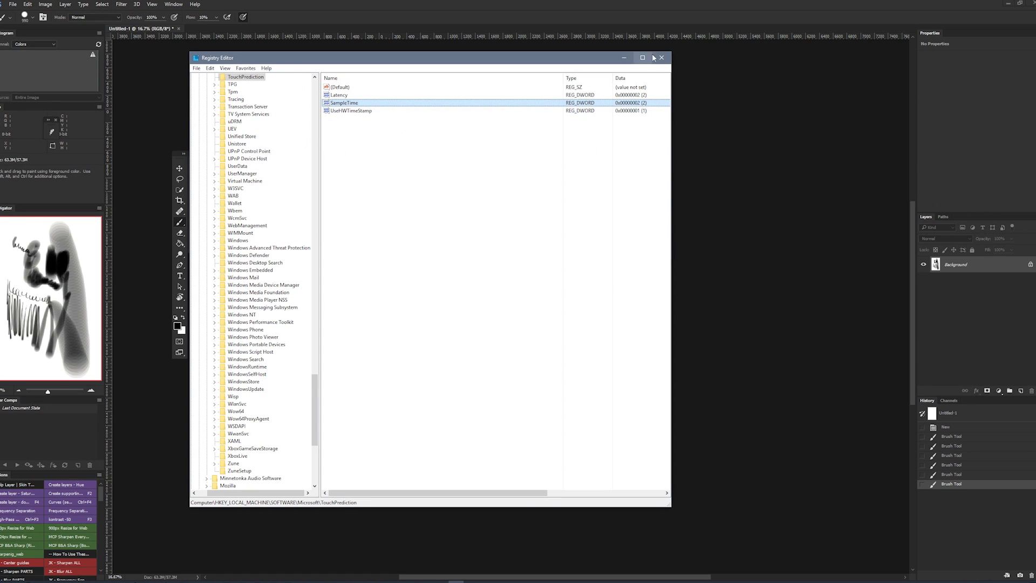
Step: Exit Registry Editor and quit Photoshop without saving the changes to the Untitled-1 test document
left_click(197, 68)
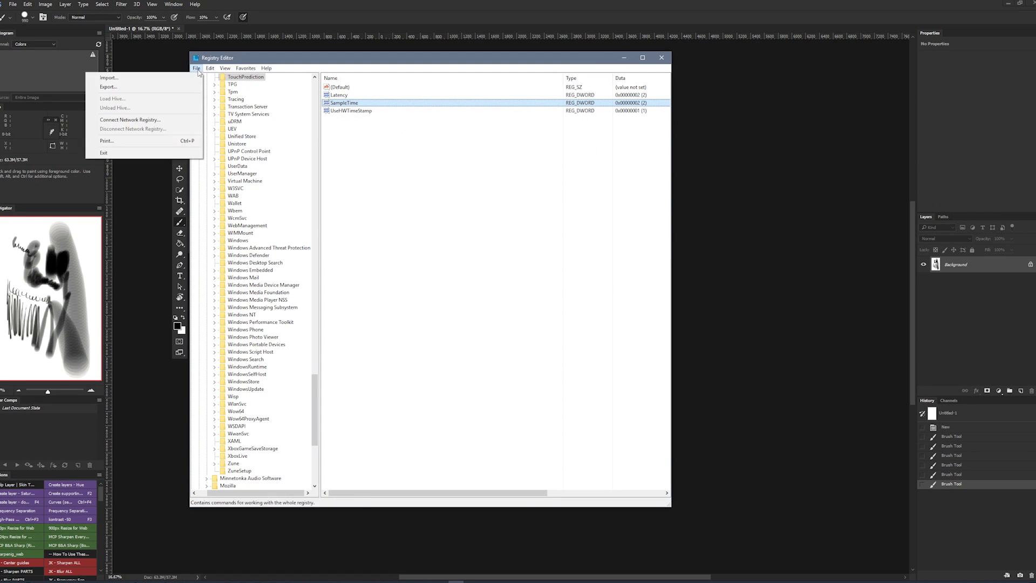
left_click(161, 152)
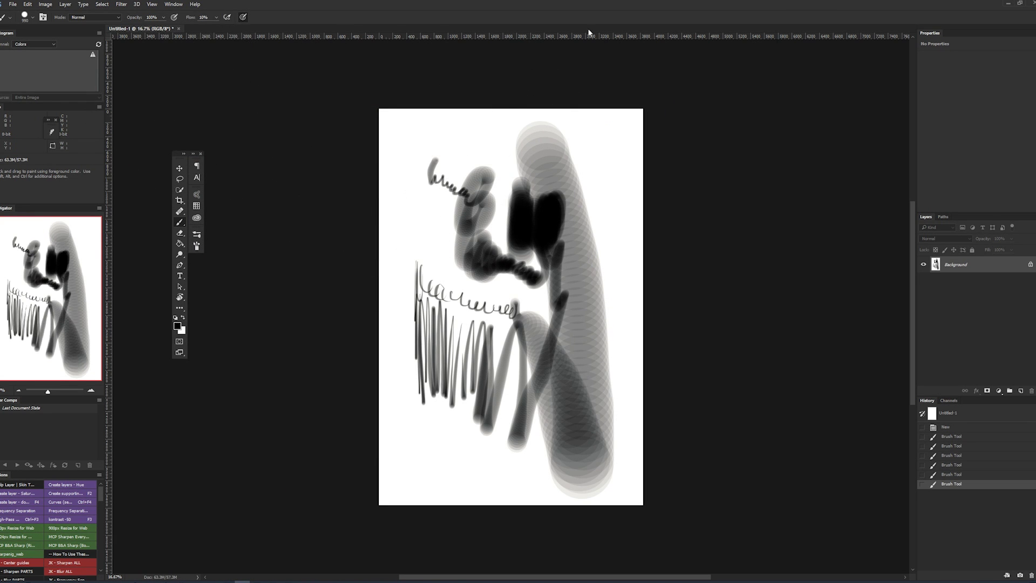
left_click(1030, 3)
left_click(539, 215)
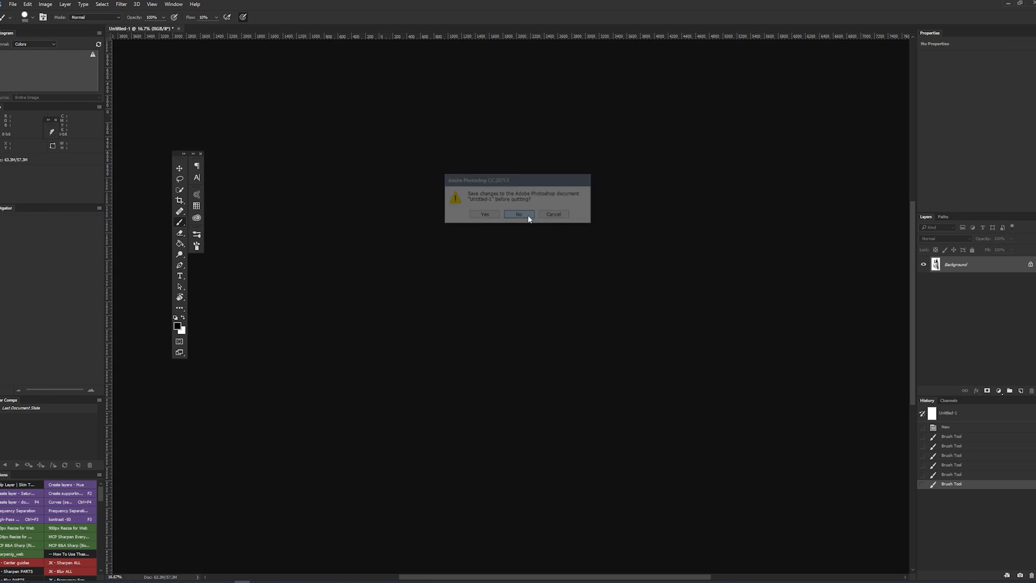